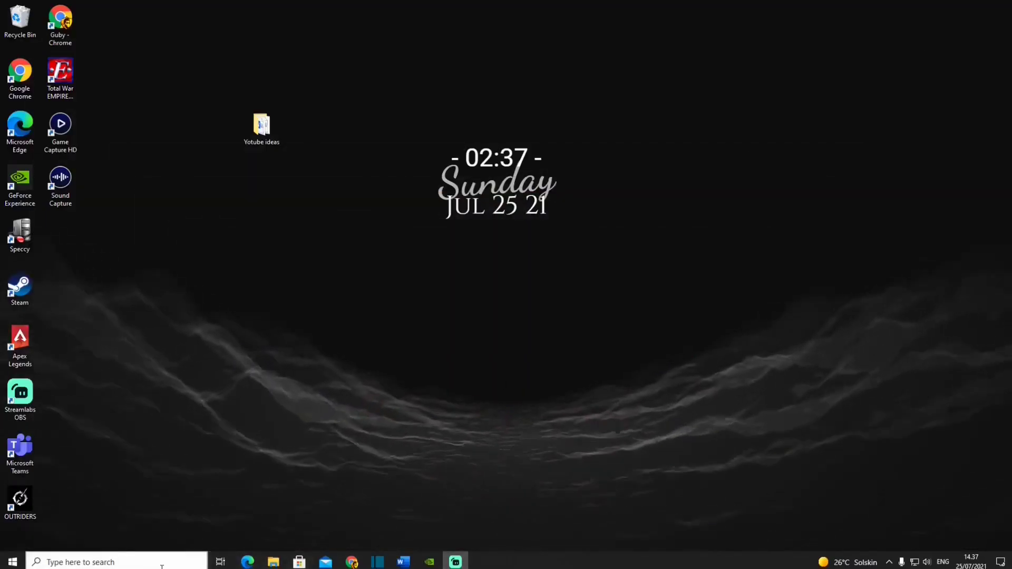
Search Google for 'nvidia geforce experience' and reach the GeForce Experience download page
{"action": "left_click", "coordinate": [163, 563]}
{"action": "type", "text": "nvidia.com/da-dk/ ge"}
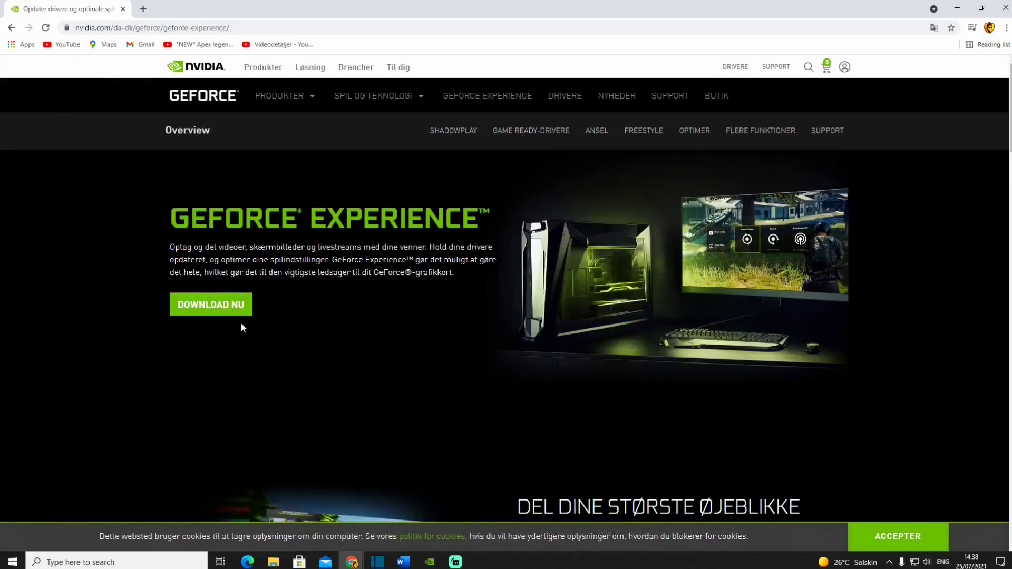
Download Game Ready Driver 471.41, approve the UAC prompt, and start its installation
{"action": "left_click", "coordinate": [210, 305]}
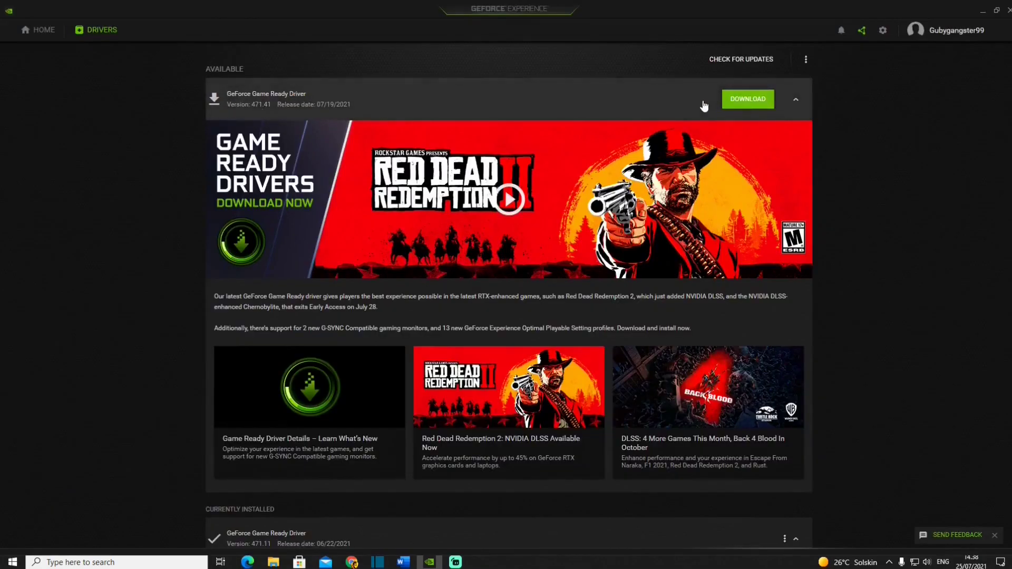
{"action": "left_click", "coordinate": [736, 99]}
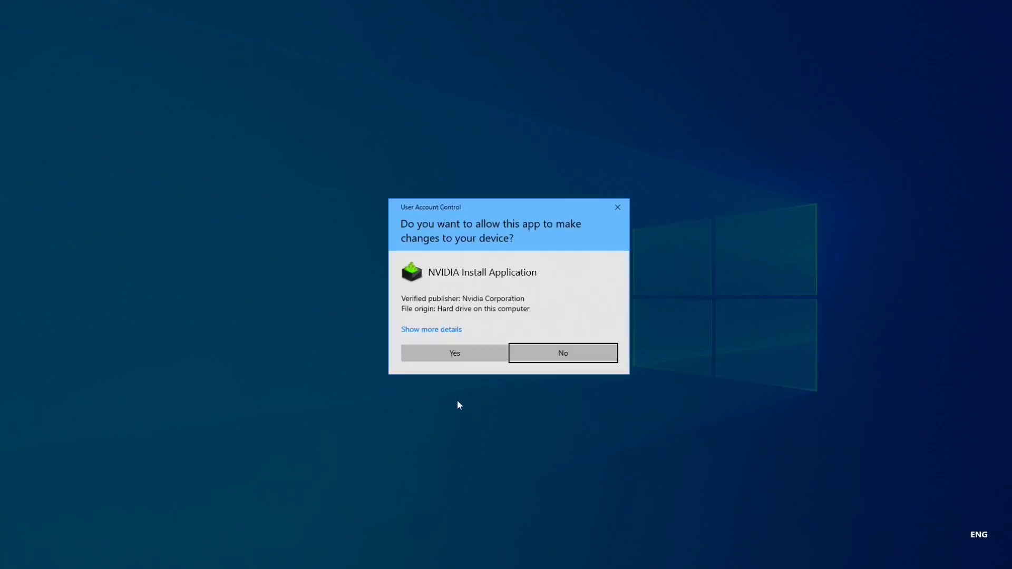
{"action": "left_click", "coordinate": [454, 353]}
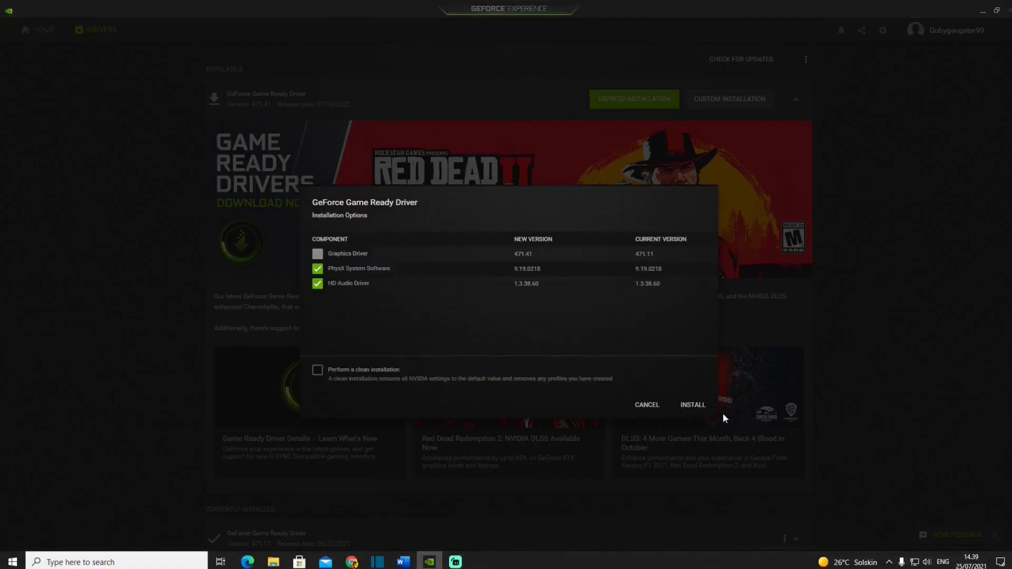
{"action": "left_click", "coordinate": [693, 404]}
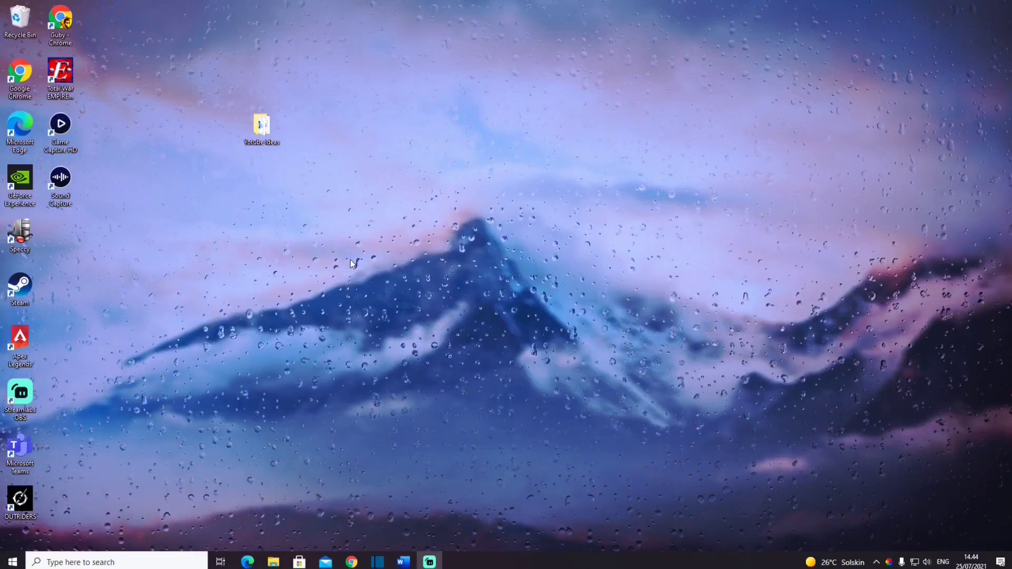
Show the Start menu power choices: Sleep, Shut down and Restart
{"action": "left_click", "coordinate": [13, 562]}
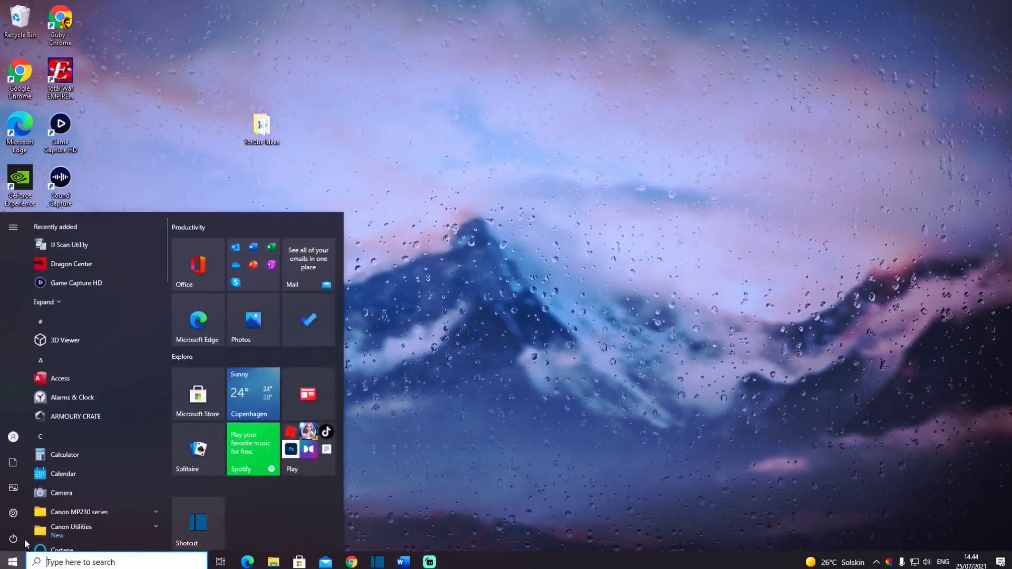
{"action": "left_click", "coordinate": [14, 539]}
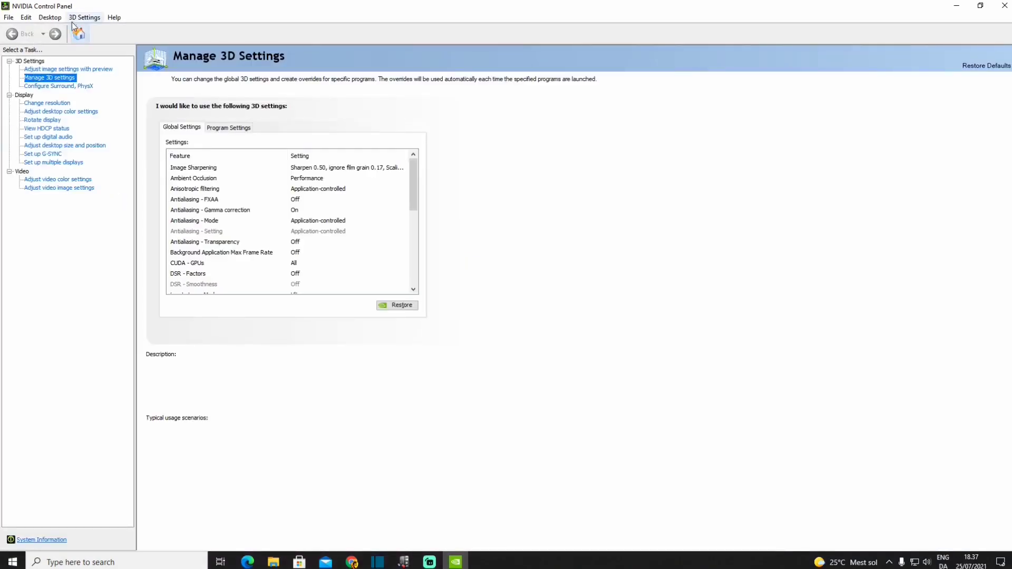
Choose 'Use the advanced 3D image settings' on the Adjust image settings with preview page
{"action": "left_click", "coordinate": [70, 69]}
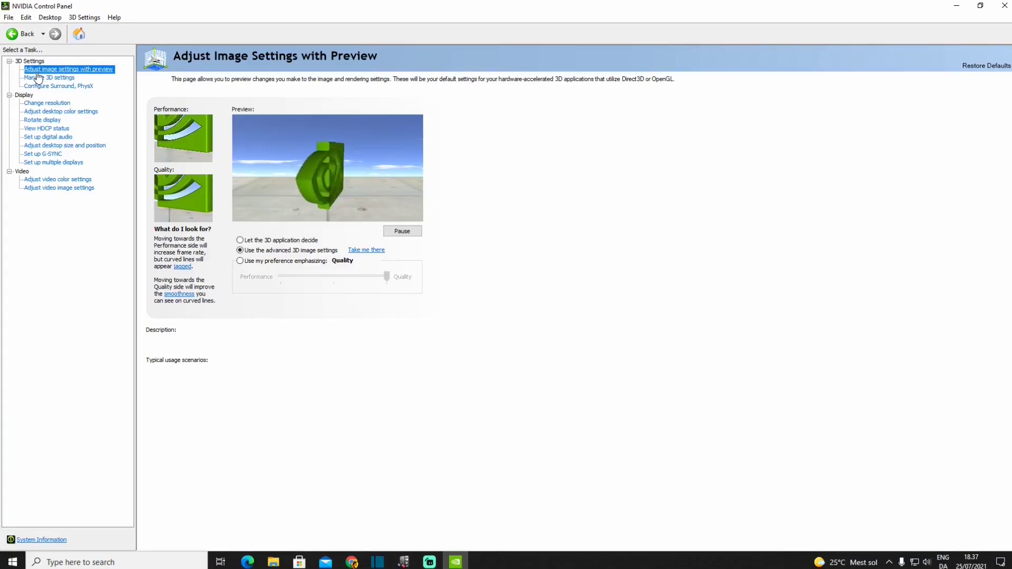
{"action": "left_click", "coordinate": [240, 239]}
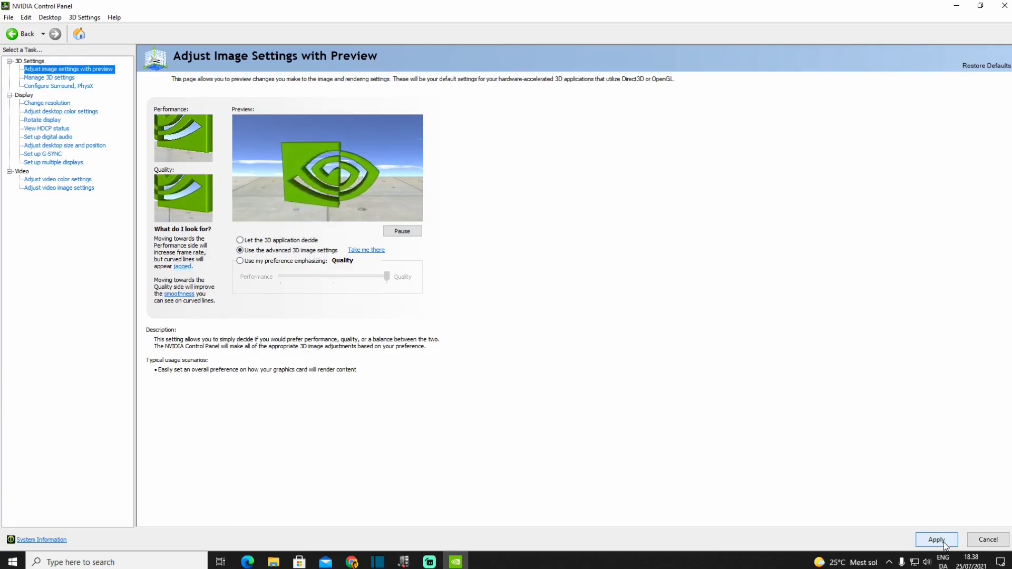
In Manage 3D settings, turn Image Sharpening On with GPU Scaling ticked
{"action": "left_click", "coordinate": [49, 77]}
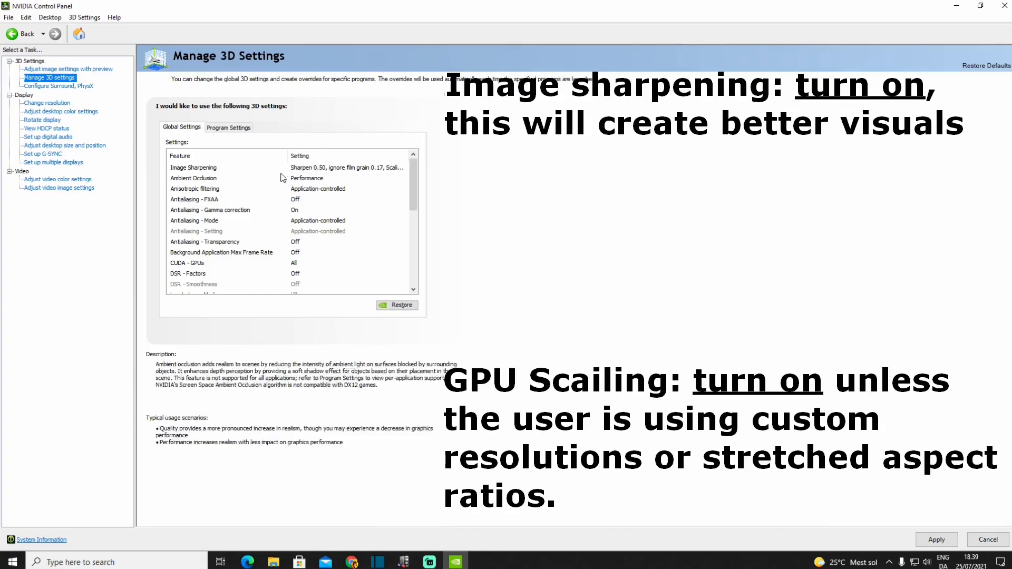
{"action": "left_click", "coordinate": [212, 168]}
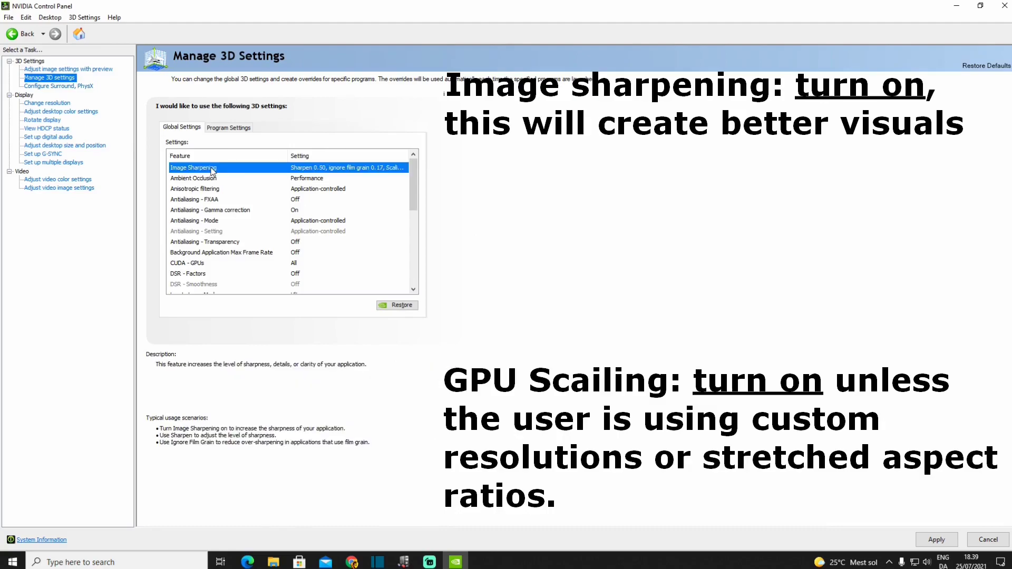
{"action": "left_click", "coordinate": [347, 168]}
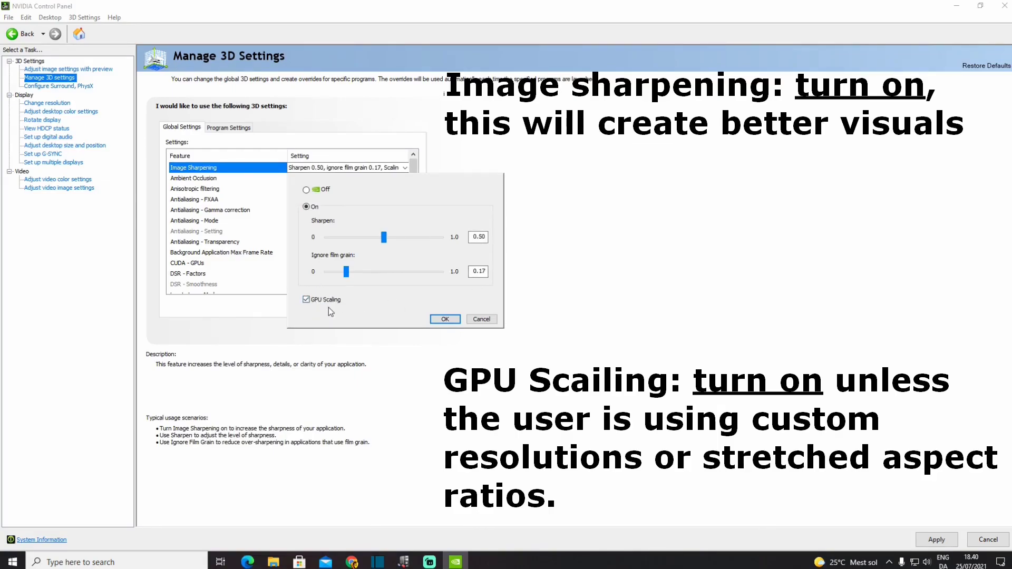
{"action": "left_click", "coordinate": [434, 320]}
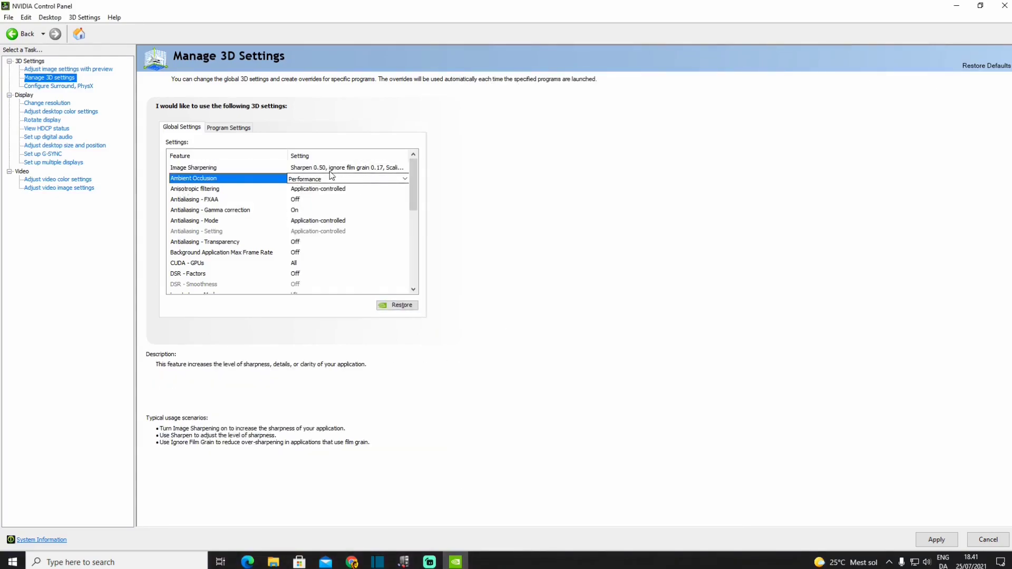
Review Anisotropic filtering and FXAA, and keep Antialiasing Gamma correction On
{"action": "left_click", "coordinate": [211, 190]}
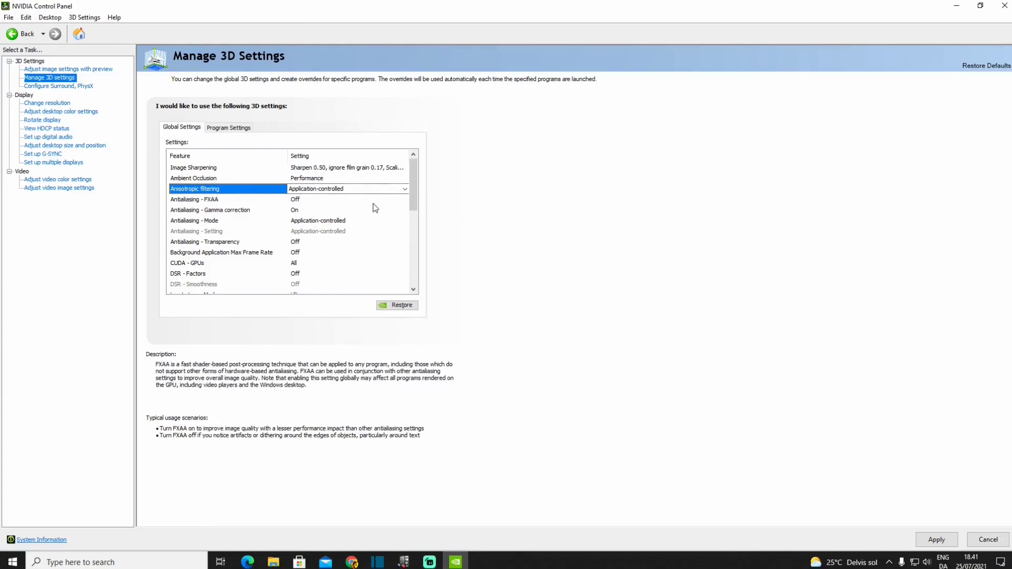
{"action": "left_click", "coordinate": [190, 201]}
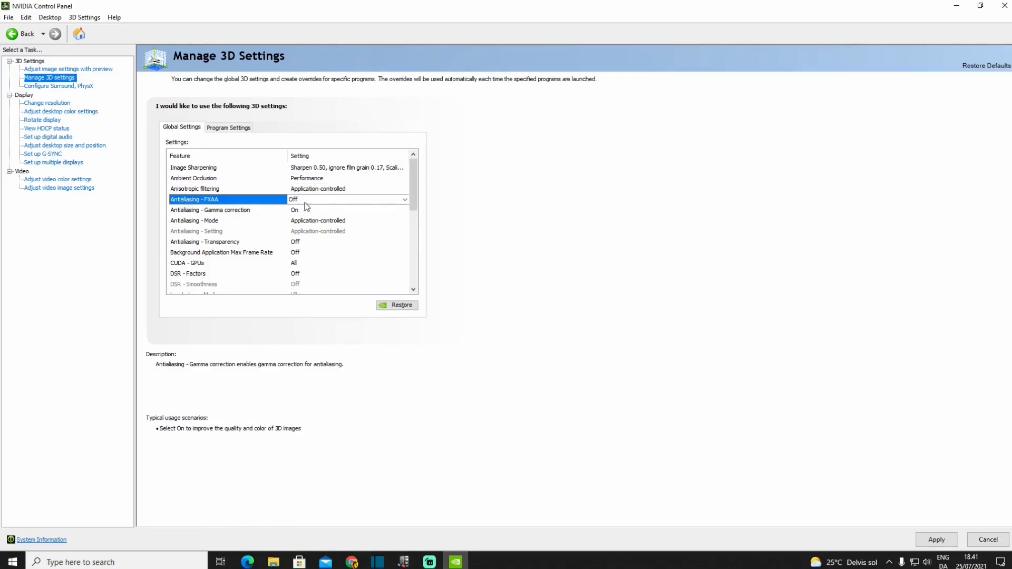
{"action": "left_click", "coordinate": [307, 200]}
{"action": "left_click", "coordinate": [298, 209]}
{"action": "left_click", "coordinate": [190, 210]}
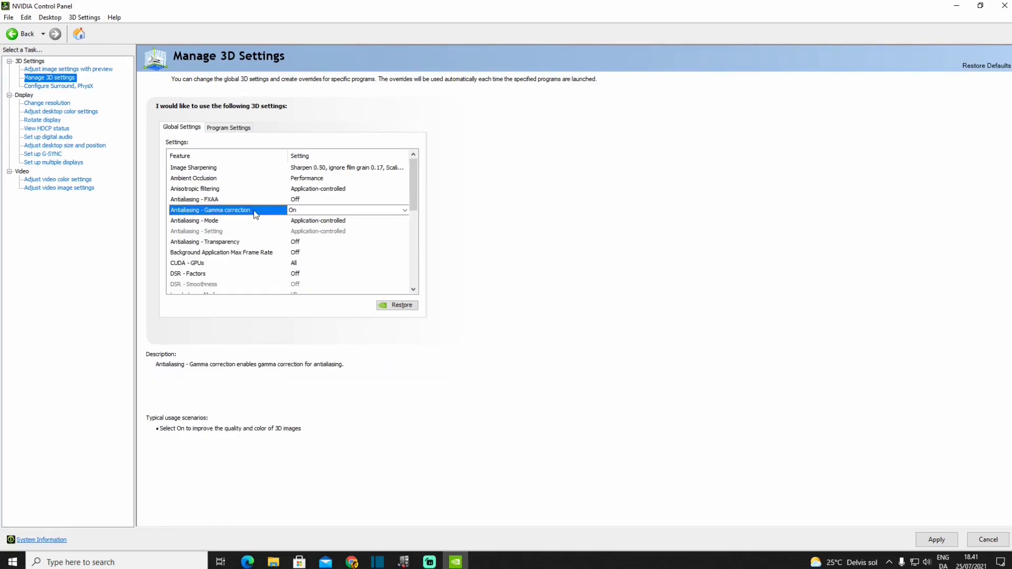
{"action": "left_click", "coordinate": [299, 210]}
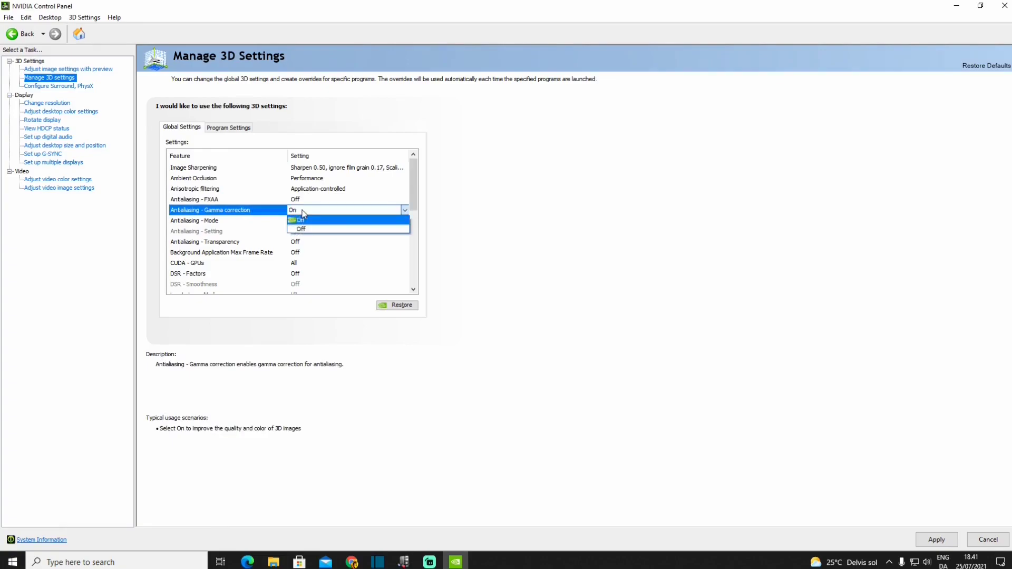
{"action": "left_click", "coordinate": [298, 211]}
Check Antialiasing Mode, and confirm Transparency and Background Application Max Frame Rate are Off
{"action": "left_click", "coordinate": [190, 222]}
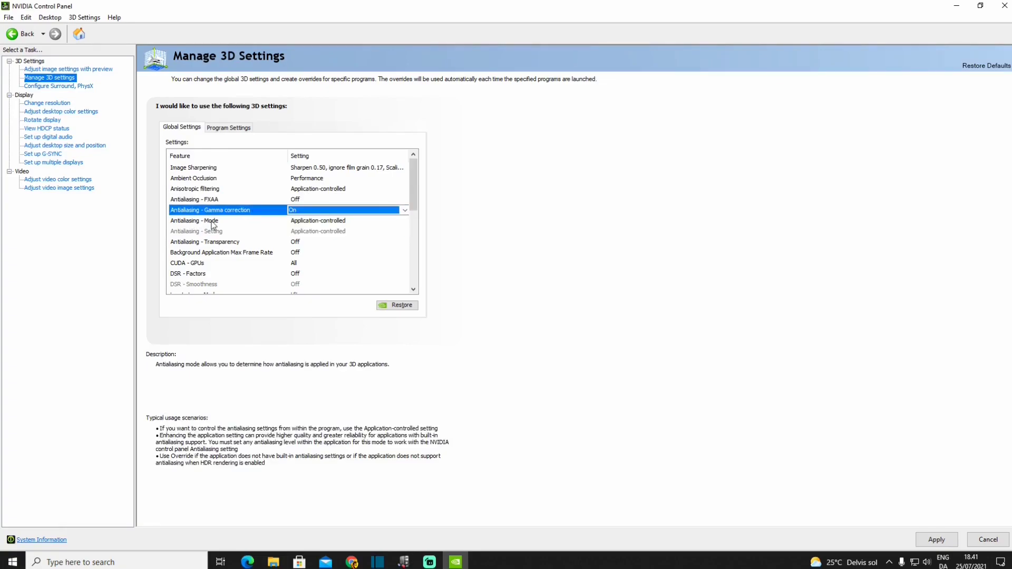
{"action": "left_click", "coordinate": [302, 222]}
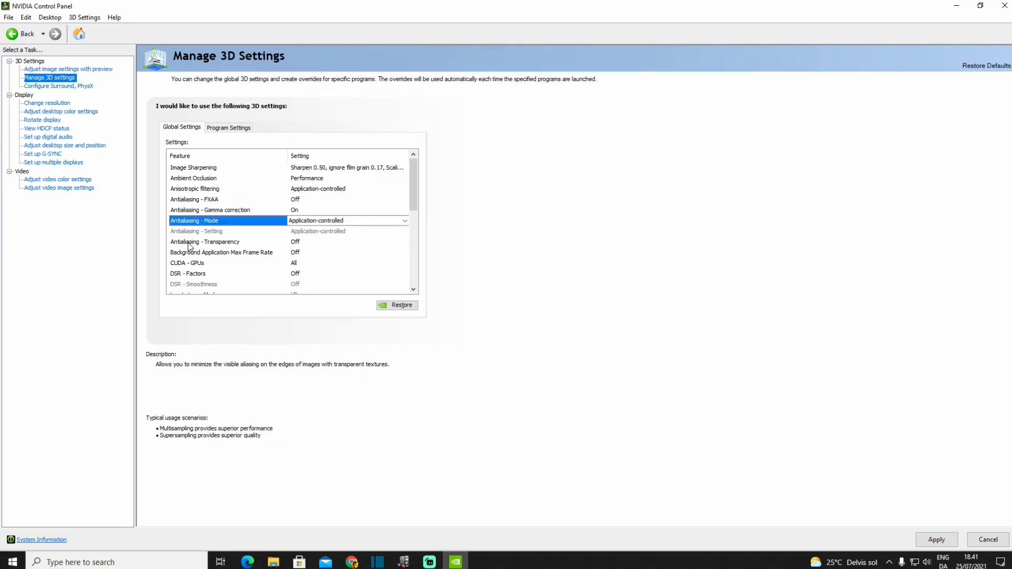
{"action": "left_click", "coordinate": [295, 242]}
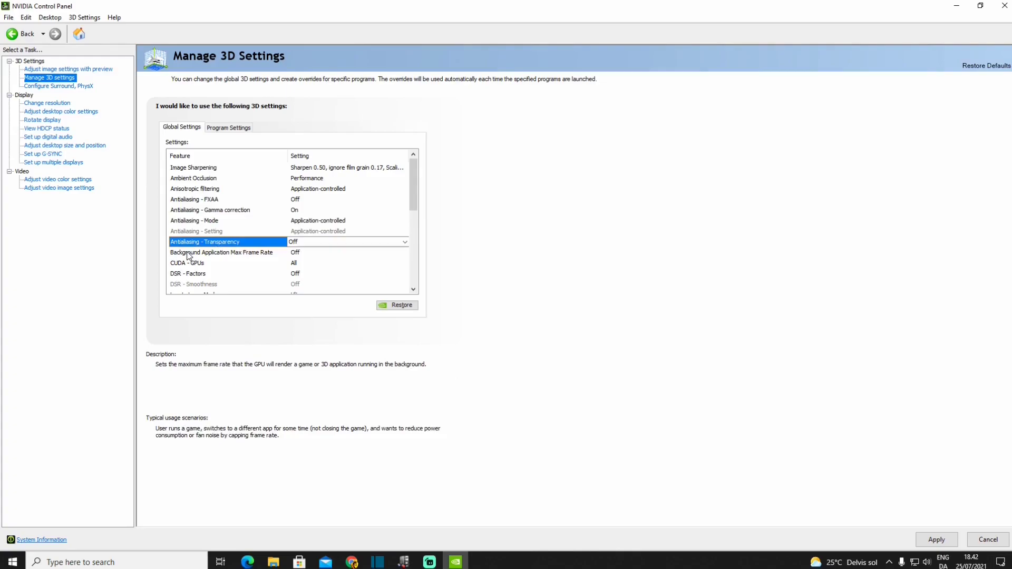
{"action": "left_click", "coordinate": [299, 254]}
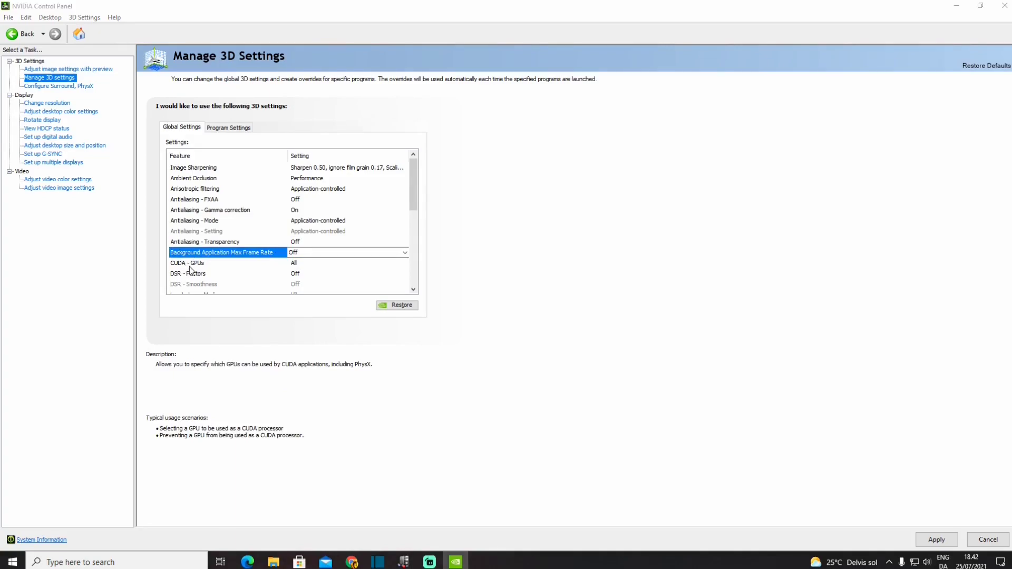
{"action": "scroll", "coordinate": [296, 269], "scroll_direction": "down", "scroll_amount": 1}
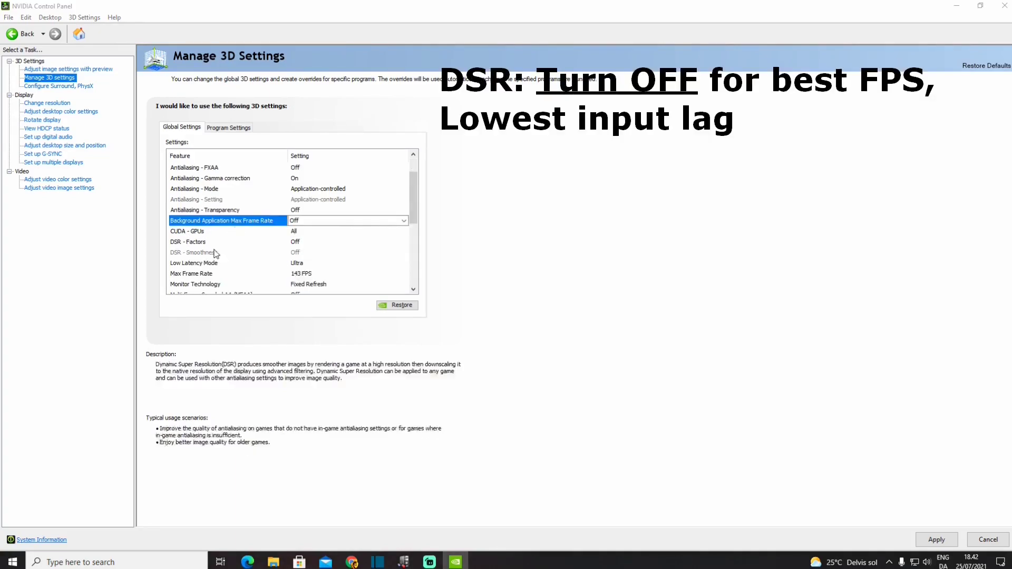
{"action": "mouse_move", "coordinate": [237, 263]}
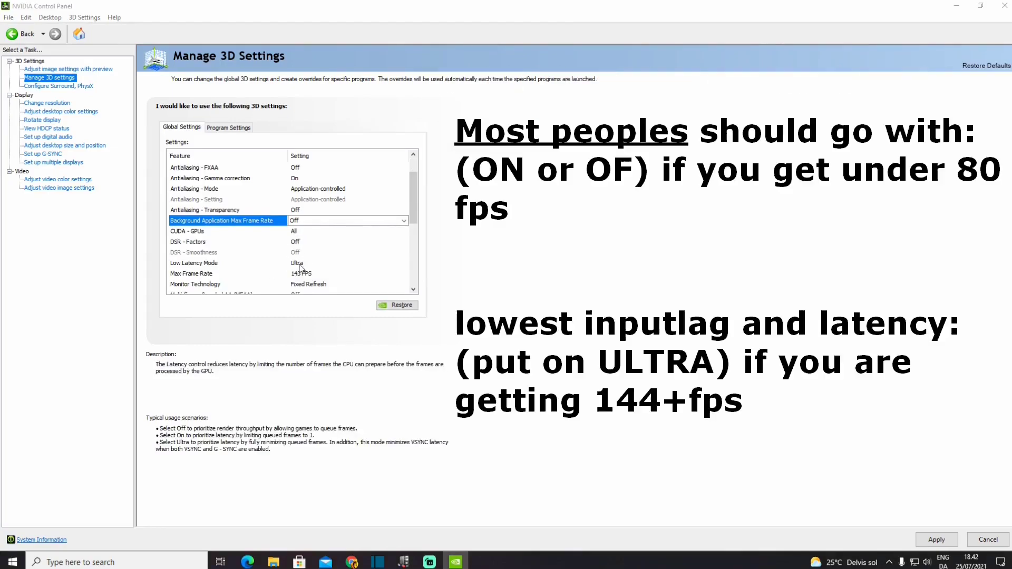
Set Low Latency Mode to Ultra and cap Max Frame Rate at 143 FPS
{"action": "left_click", "coordinate": [229, 263]}
{"action": "left_click", "coordinate": [348, 263]}
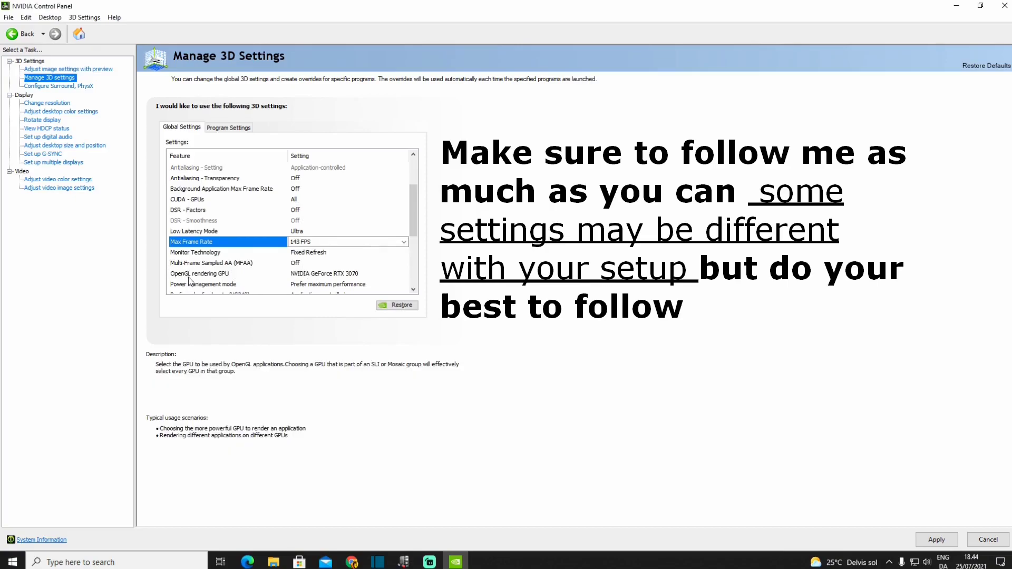
{"action": "left_click", "coordinate": [304, 274]}
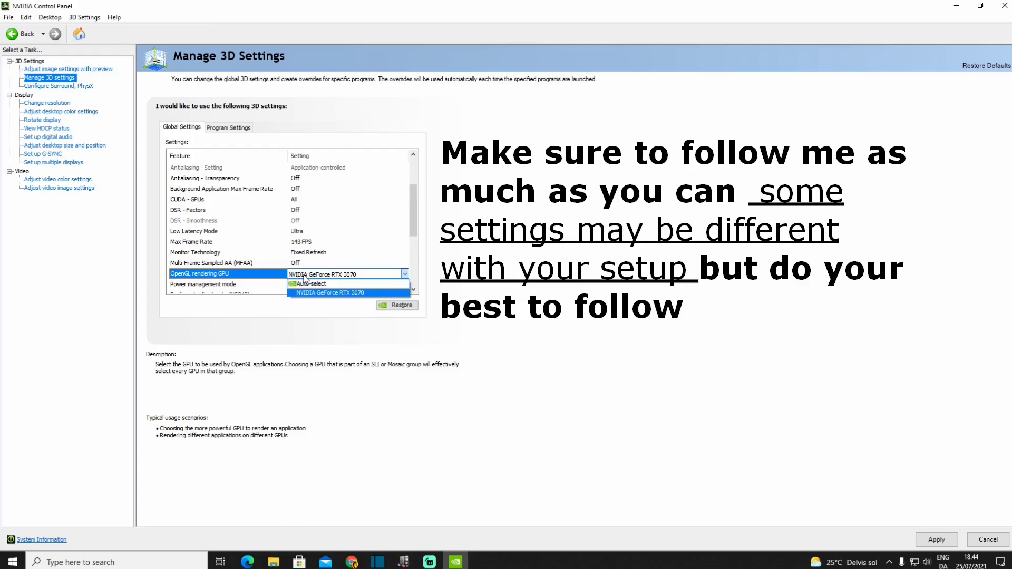
Use the NVIDIA GeForce RTX 3070 for OpenGL rendering and keep refresh rate Application-controlled
{"action": "left_click", "coordinate": [342, 294]}
{"action": "scroll", "coordinate": [237, 261], "scroll_direction": "down", "scroll_amount": 1}
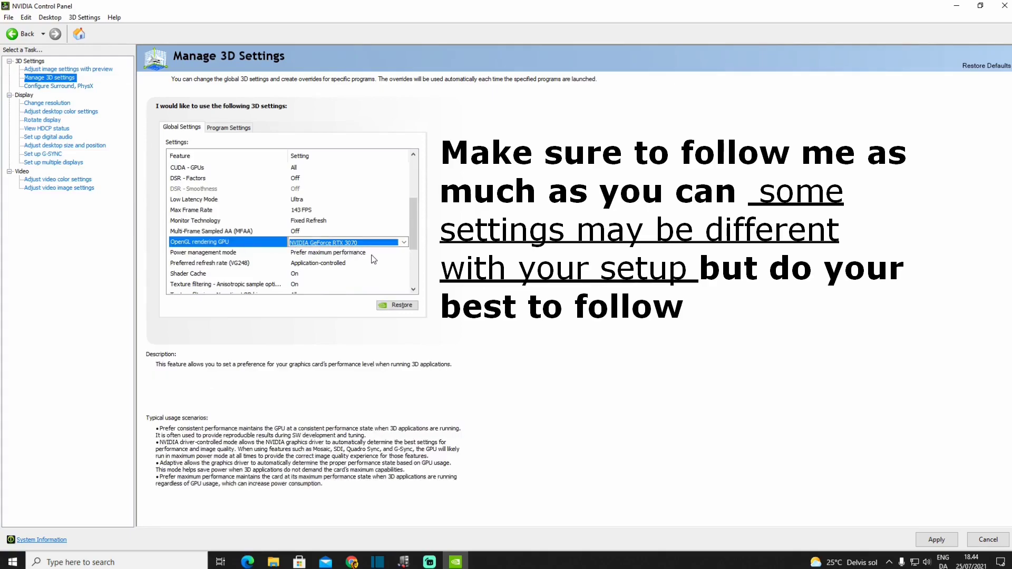
{"action": "left_click", "coordinate": [317, 262]}
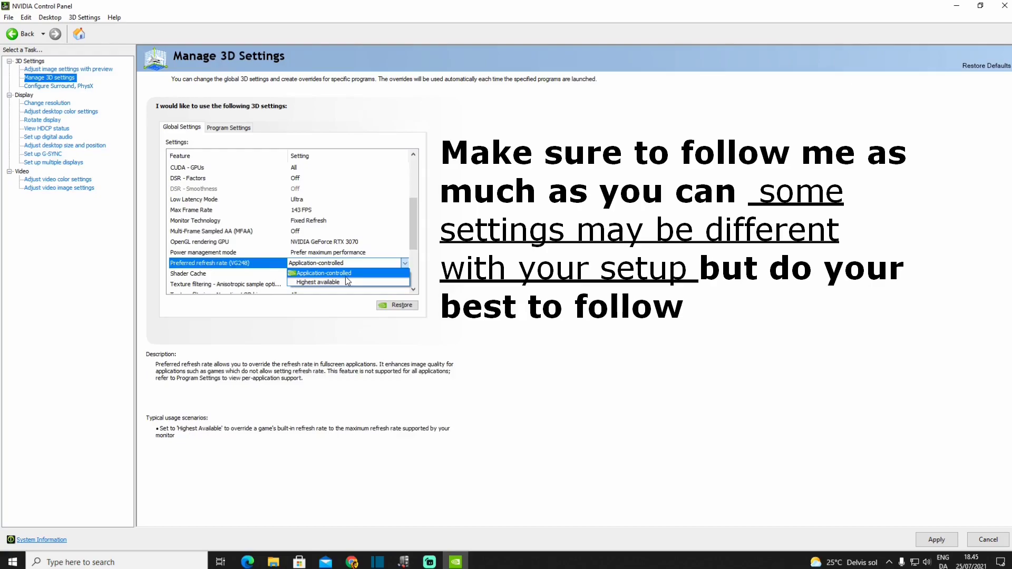
{"action": "left_click", "coordinate": [332, 274]}
{"action": "scroll", "coordinate": [238, 253], "scroll_direction": "down", "scroll_amount": 1}
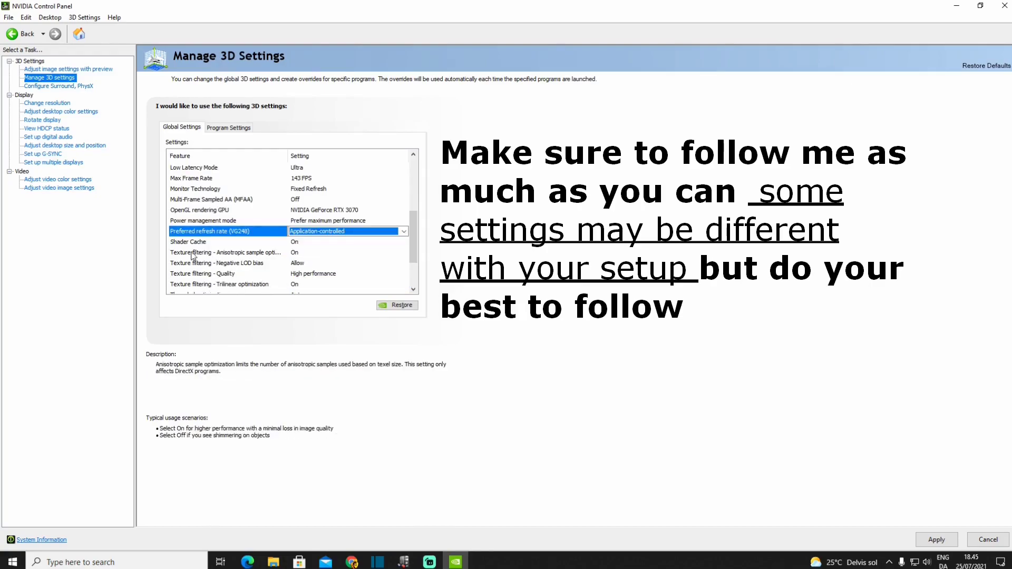
Check anisotropic sample optimization and Negative LOD bias, and set texture filtering quality to High performance
{"action": "left_click", "coordinate": [286, 252]}
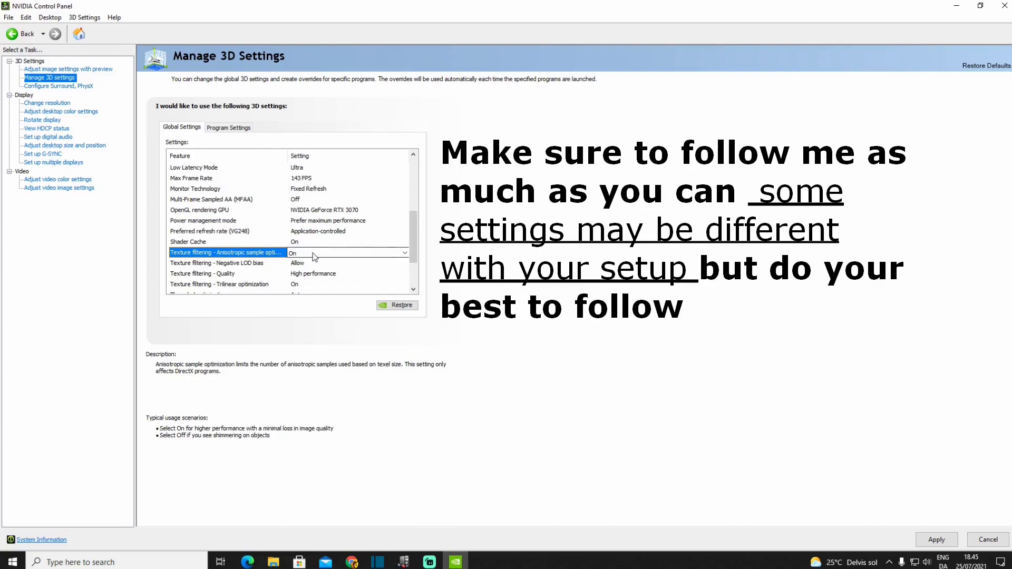
{"action": "left_click", "coordinate": [183, 264]}
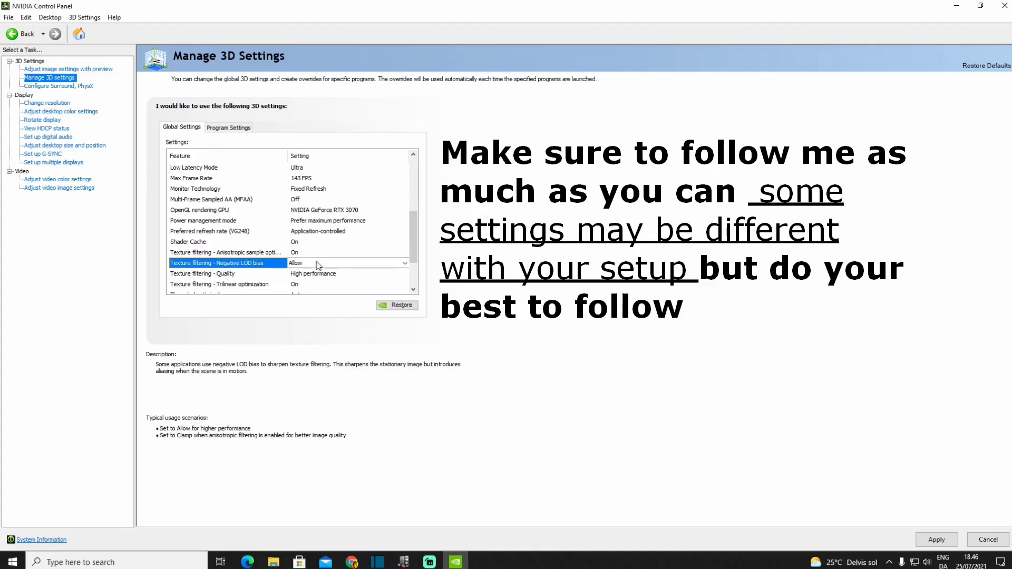
{"action": "left_click", "coordinate": [199, 274]}
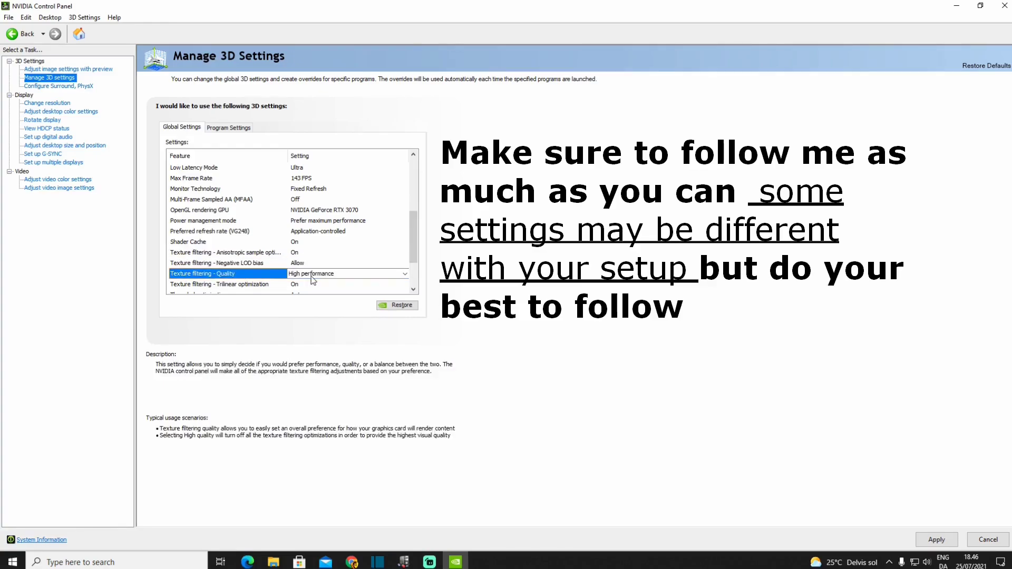
{"action": "left_click", "coordinate": [347, 274]}
{"action": "scroll", "coordinate": [312, 281], "scroll_direction": "down", "scroll_amount": 3}
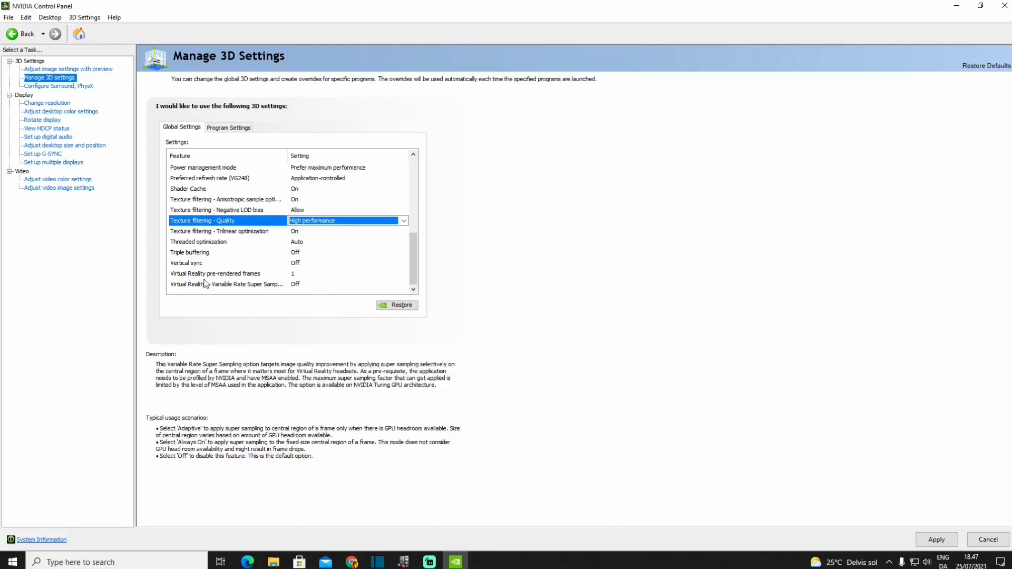
Set Virtual Reality pre-rendered frames to 1 and apply with G-SYNC disabled
{"action": "left_click", "coordinate": [292, 275]}
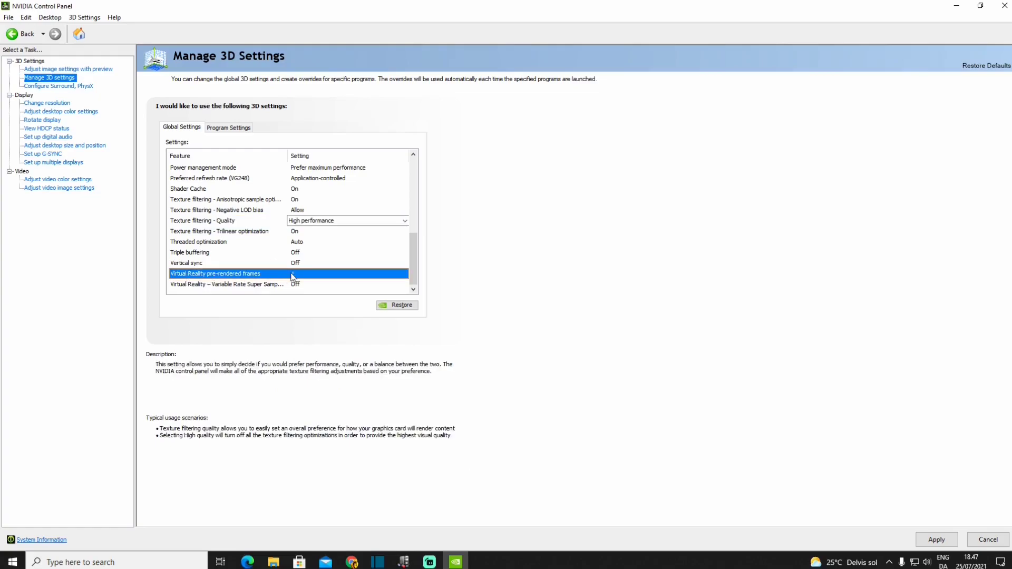
{"action": "left_click", "coordinate": [316, 275]}
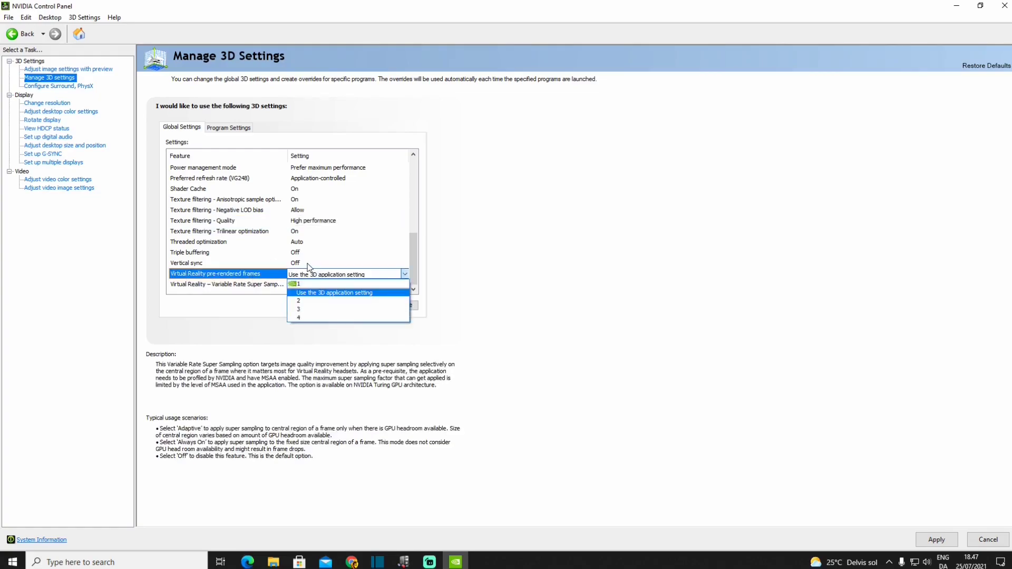
{"action": "left_click", "coordinate": [298, 282]}
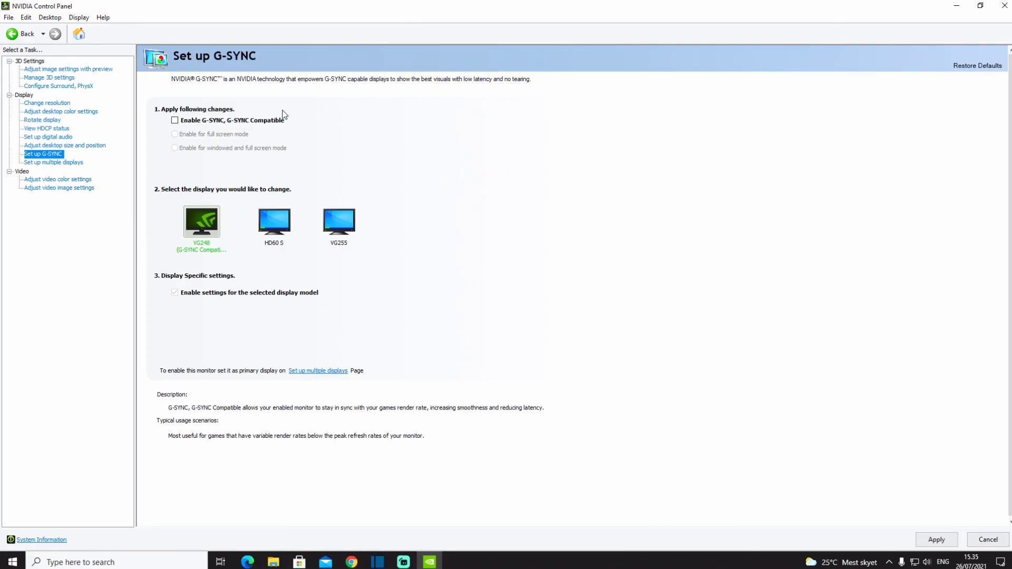
{"action": "left_click", "coordinate": [936, 539]}
Choose Restart from the Start menu's power options
{"action": "left_click", "coordinate": [1004, 7]}
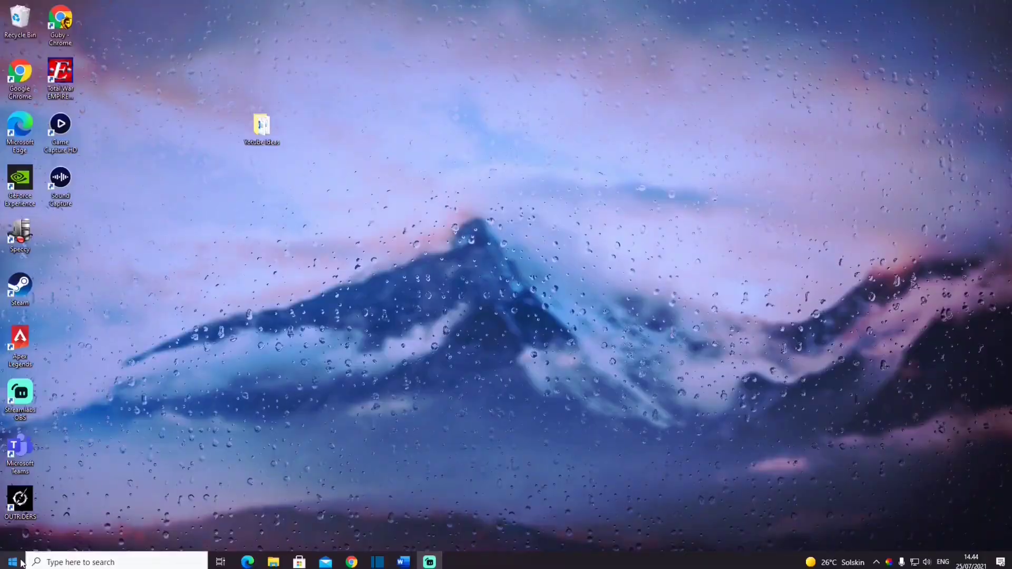
{"action": "left_click", "coordinate": [13, 561]}
{"action": "left_click", "coordinate": [14, 538]}
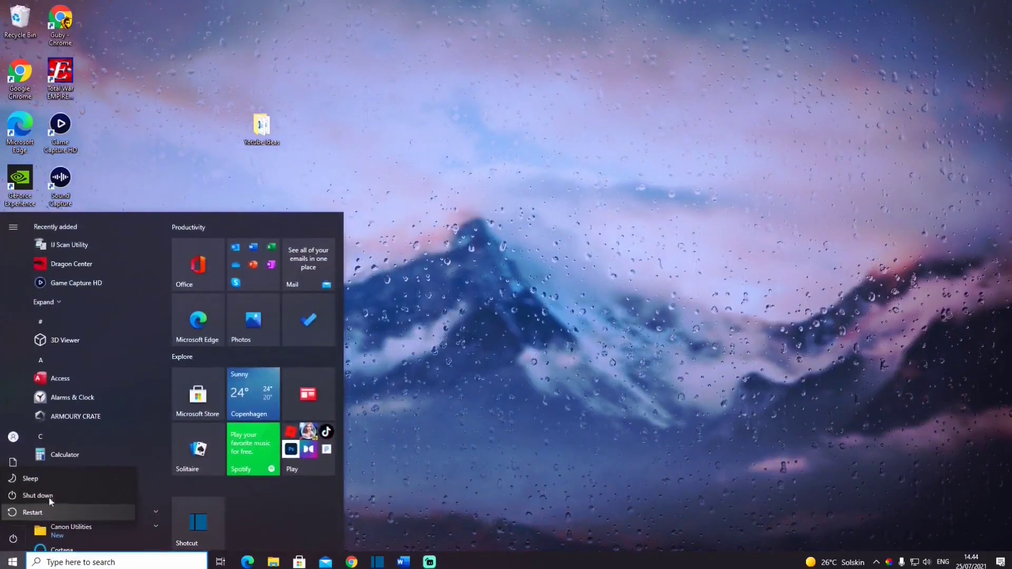
{"action": "left_click", "coordinate": [19, 514]}
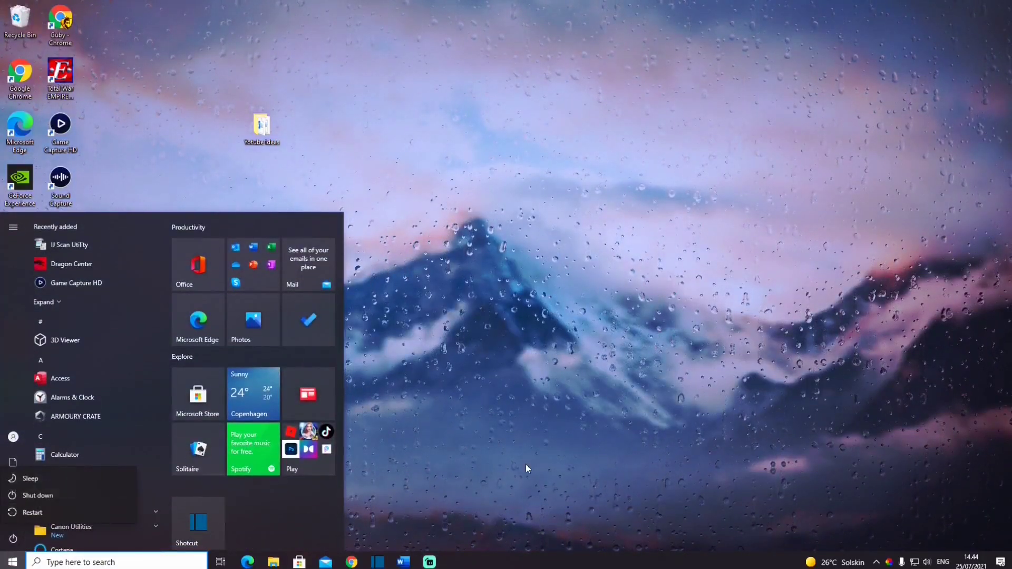